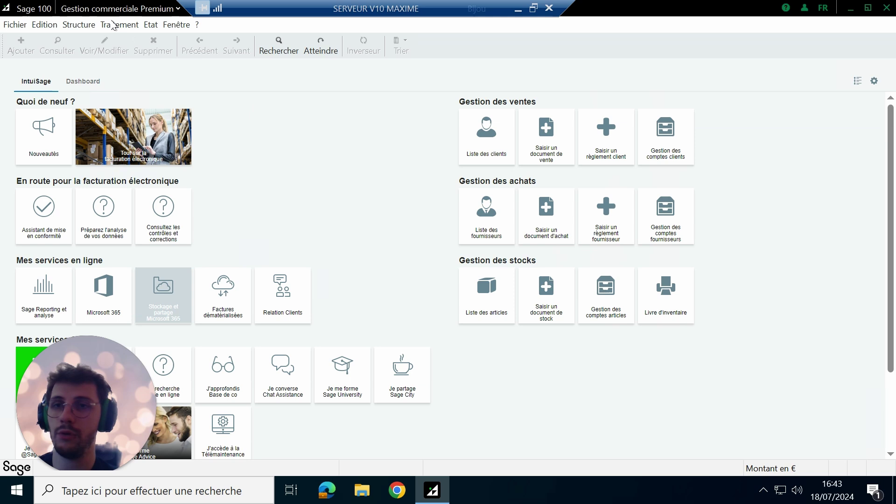
- Open the MOBWOR01 Montre BW - Homme - Bloc Or record from the Fabrication nomenclatures
{"action": "left_click", "coordinate": [80, 25]}
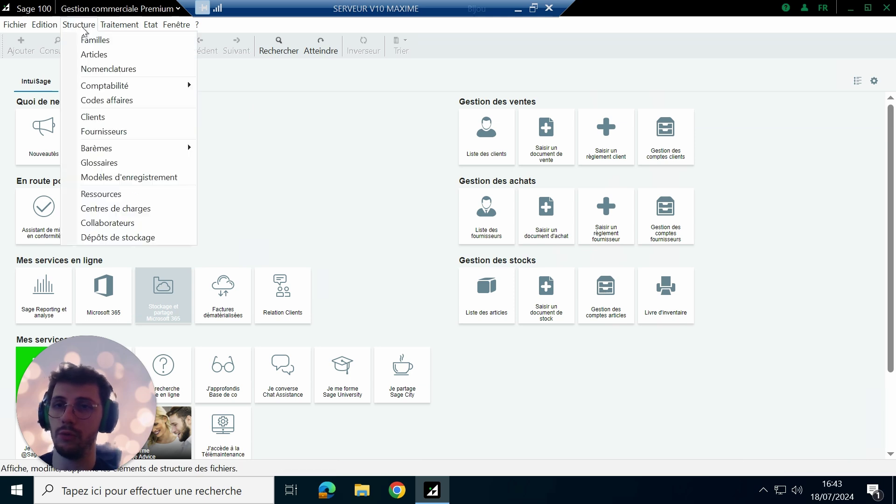
{"action": "left_click", "coordinate": [107, 69]}
{"action": "left_click_drag", "start_coordinate": [352, 77], "coordinate": [440, 70]}
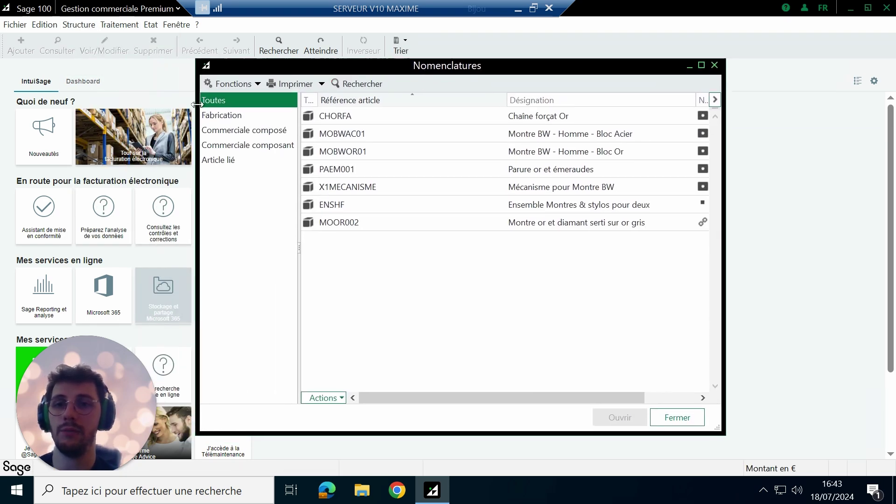
{"action": "left_click", "coordinate": [238, 117]}
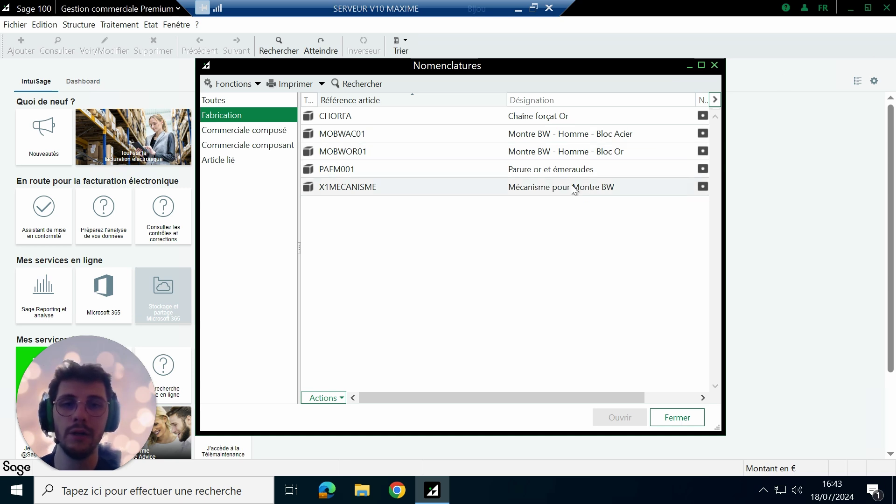
{"action": "double_click", "coordinate": [466, 154]}
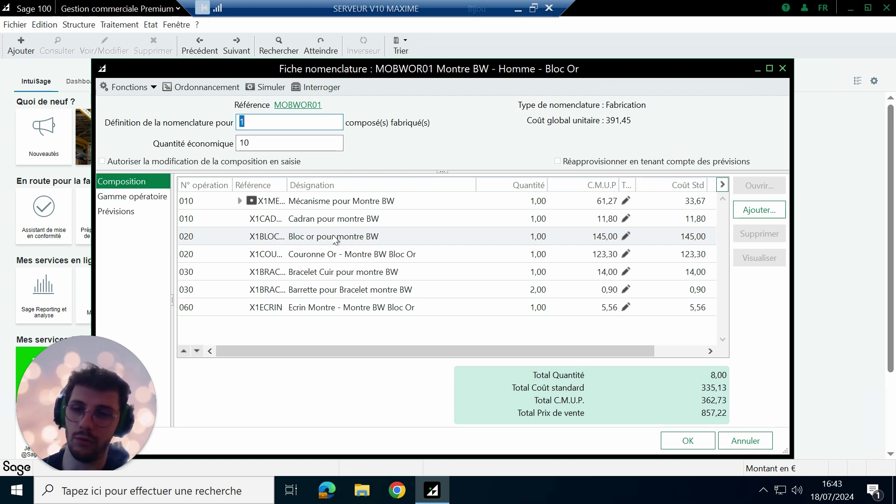
- Examine the nomenclature's Gamme opératoire, including the details of resource ETABLI01 assigned to operation 010
{"action": "left_click", "coordinate": [132, 197]}
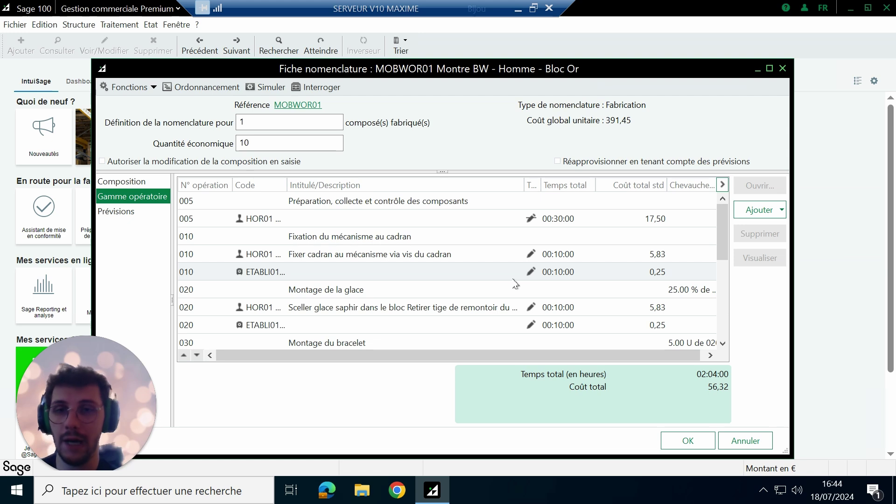
{"action": "double_click", "coordinate": [411, 273]}
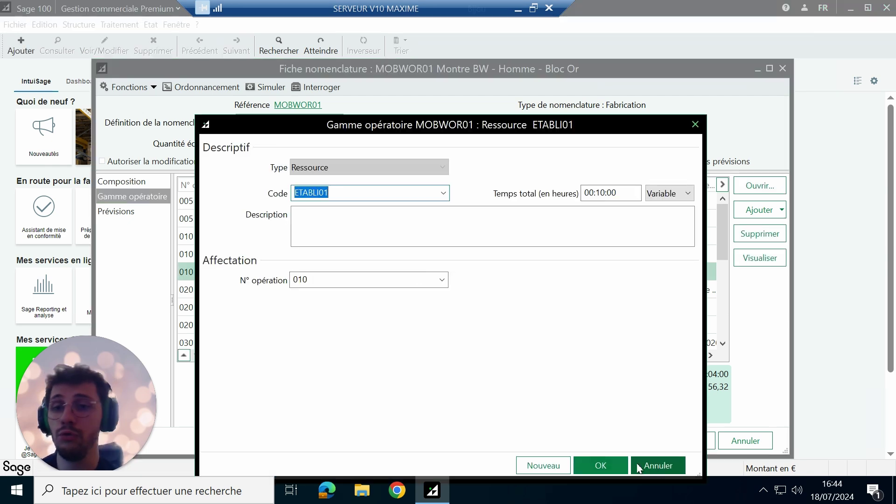
{"action": "left_click", "coordinate": [597, 464]}
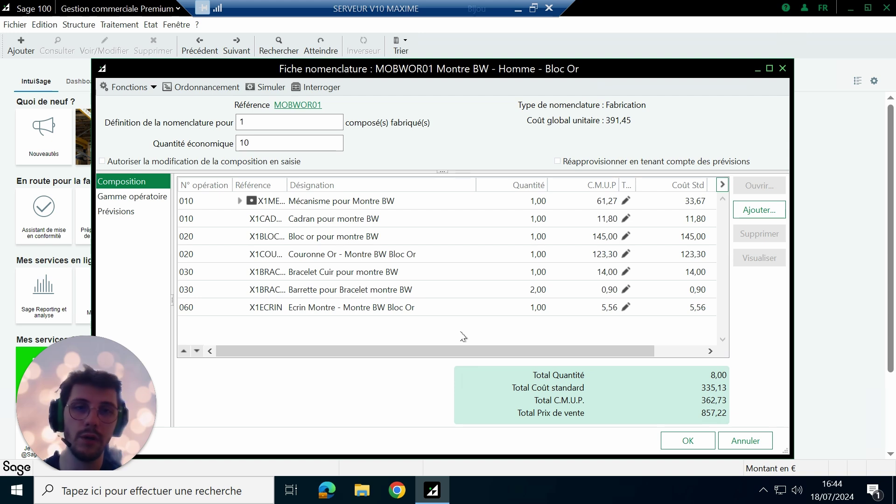
- Expand Mécanisme pour Montre BW in the composition to examine its components, and review the Gamme opératoire again
{"action": "left_click", "coordinate": [308, 223]}
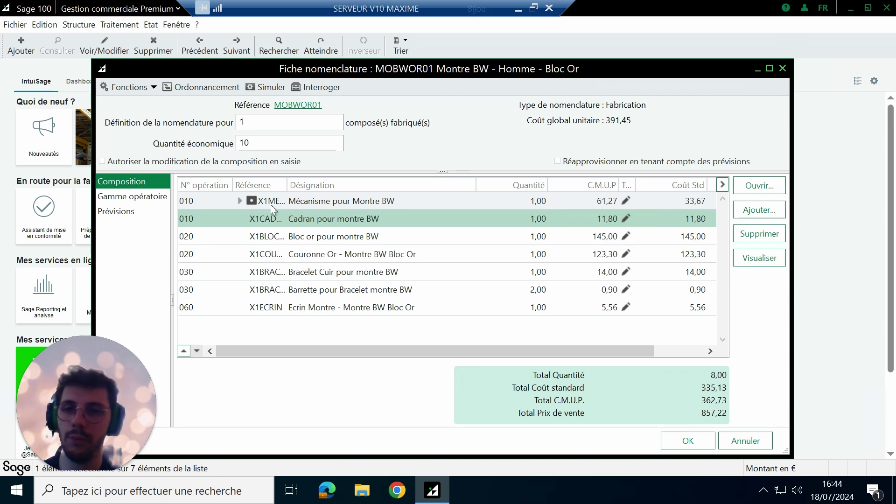
{"action": "left_click", "coordinate": [240, 201]}
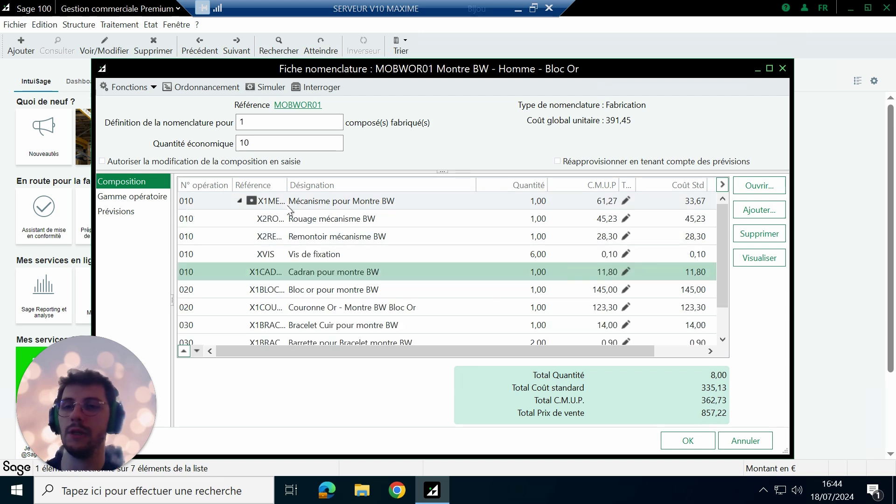
{"action": "left_click", "coordinate": [269, 243]}
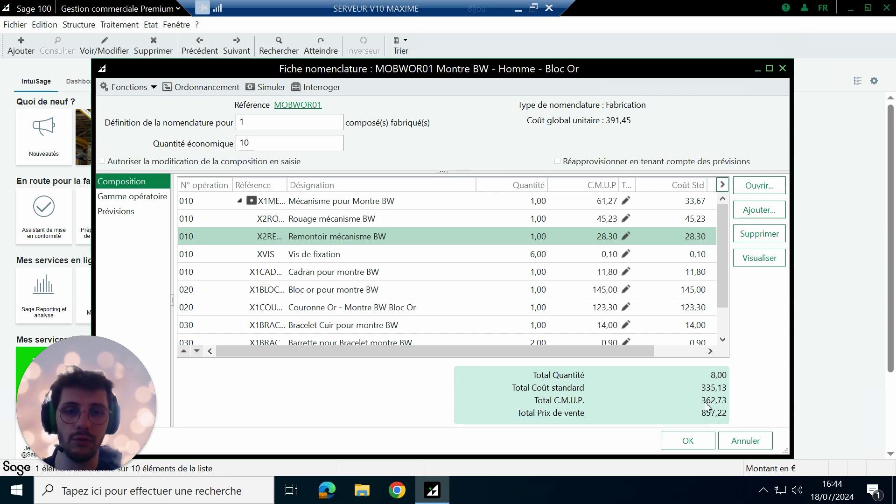
{"action": "left_click", "coordinate": [133, 196]}
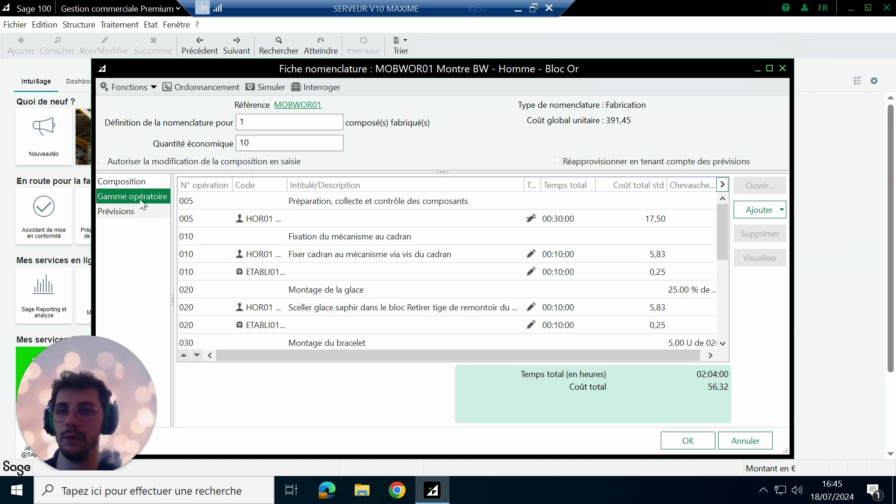
{"action": "left_click", "coordinate": [139, 182]}
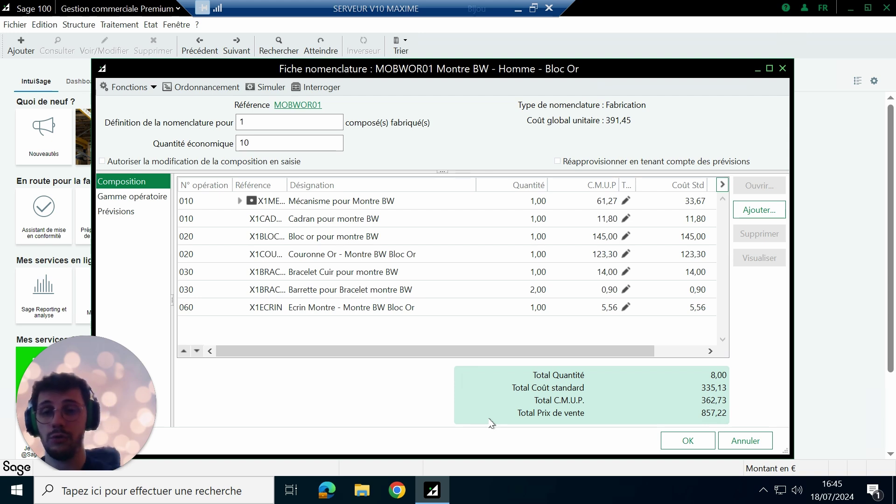
- Examine the definition quantity and the Quantité économique in the nomenclature header
{"action": "left_click", "coordinate": [243, 122]}
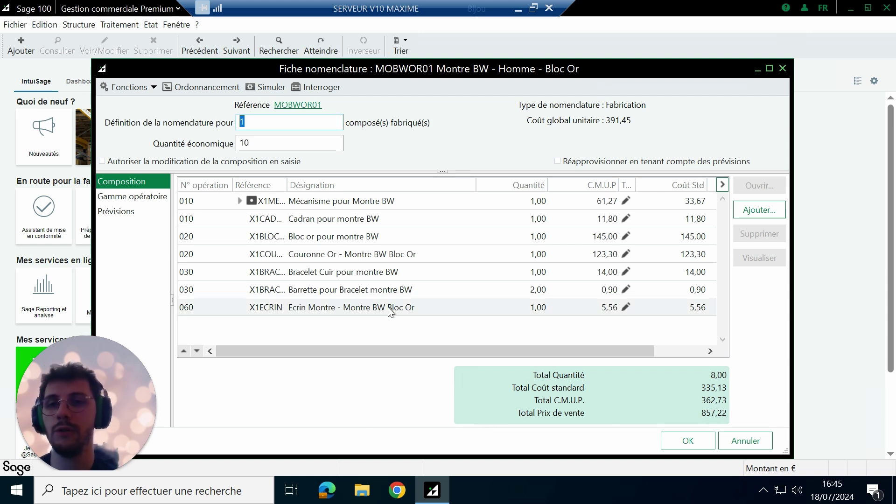
{"action": "left_click", "coordinate": [270, 121]}
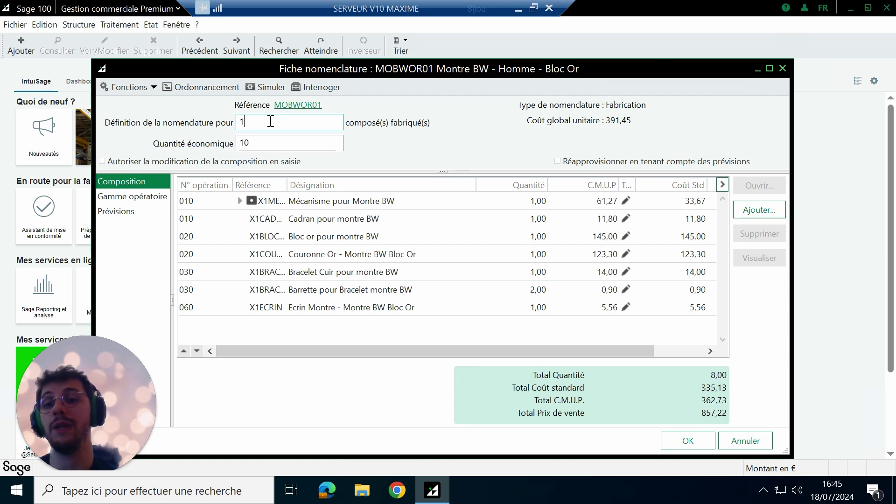
{"action": "left_click", "coordinate": [267, 146]}
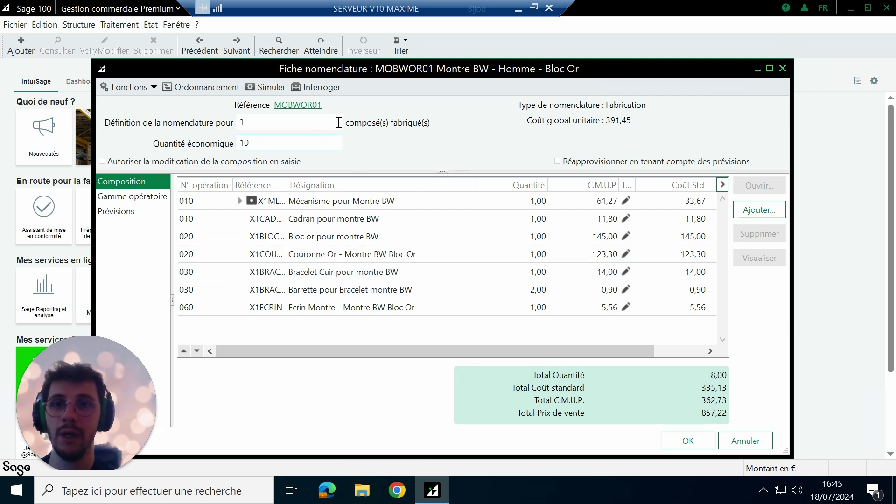
- View the article record linked to the MOBWOR01 nomenclature, and close the article and nomenclature windows
{"action": "left_click", "coordinate": [299, 106]}
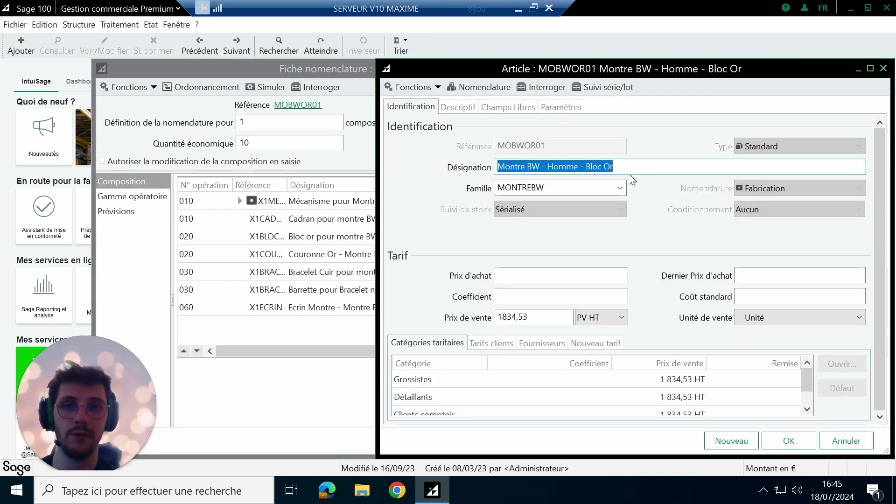
{"action": "left_click", "coordinate": [790, 440]}
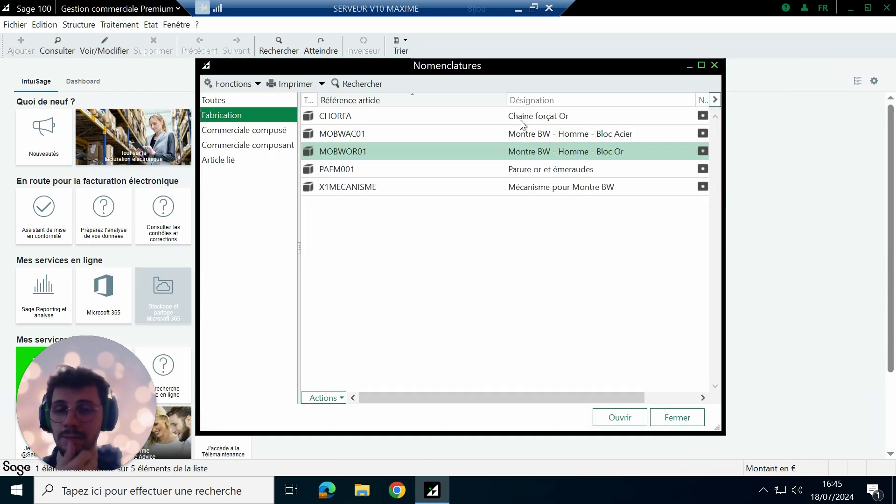
{"action": "left_click", "coordinate": [714, 66]}
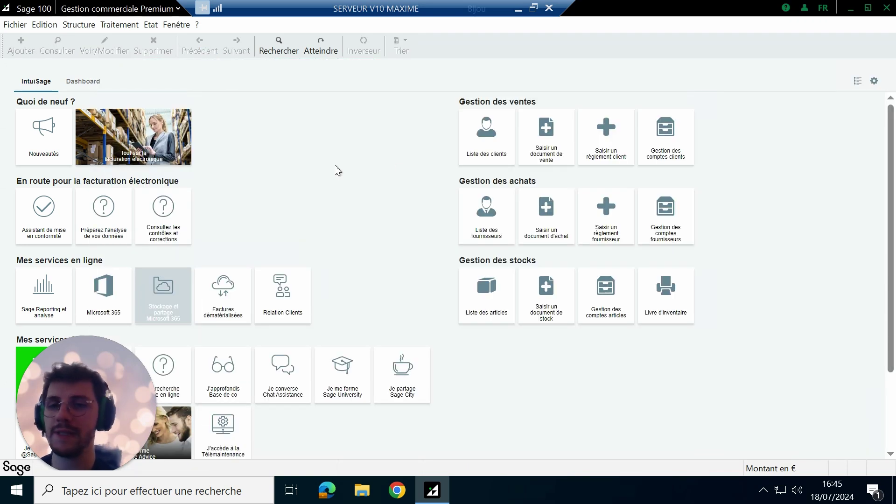
- Create a new Préparation de fabrication stock document and validate its header with the proposed date and Bijou SA depot
{"action": "left_click", "coordinate": [120, 26]}
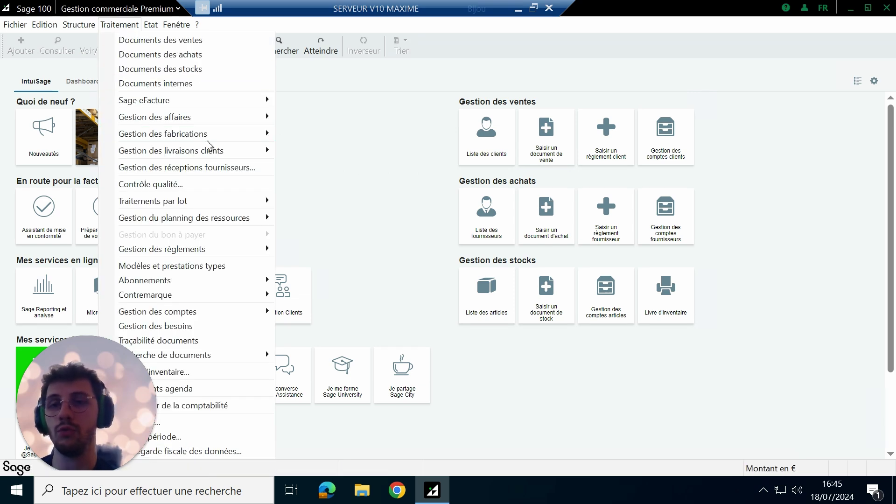
{"action": "mouse_move", "coordinate": [210, 135]}
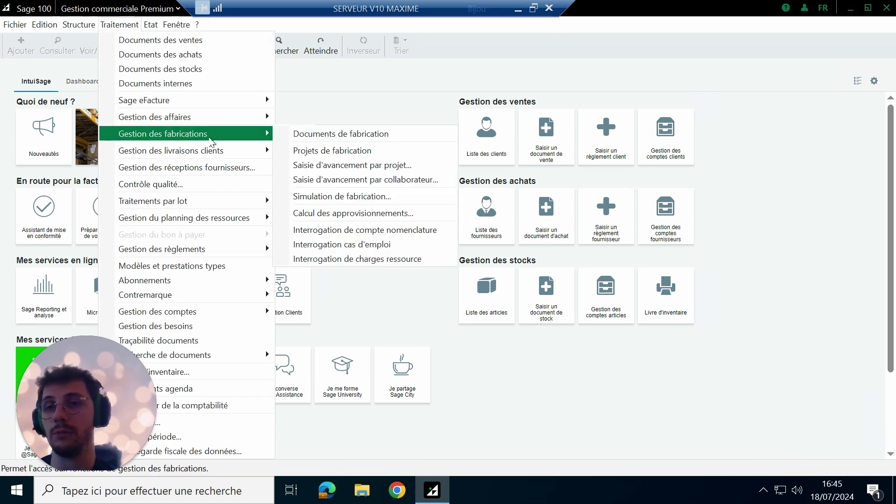
{"action": "left_click", "coordinate": [193, 70]}
{"action": "left_click", "coordinate": [371, 103]}
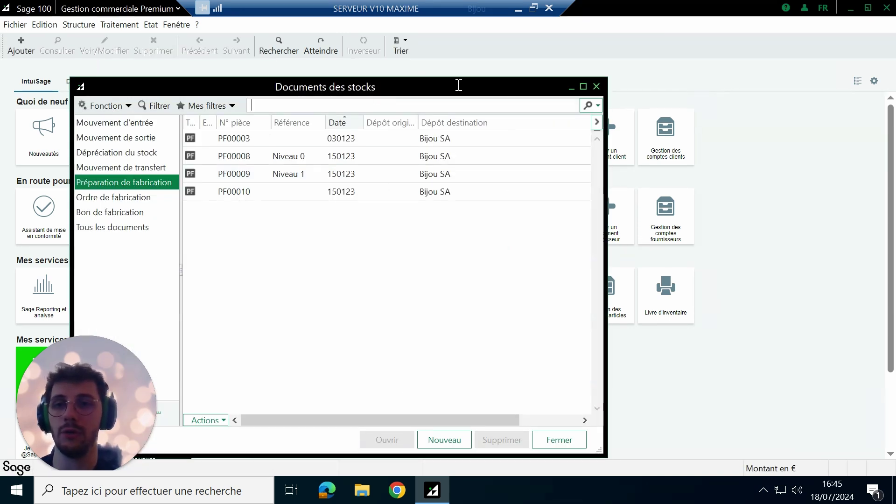
{"action": "left_click_drag", "start_coordinate": [460, 97], "coordinate": [490, 94]}
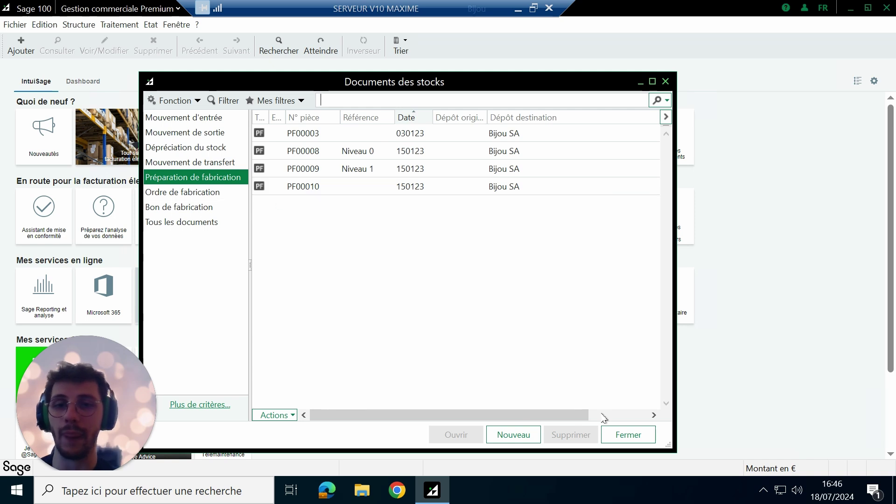
{"action": "left_click", "coordinate": [513, 435]}
{"action": "left_click", "coordinate": [464, 311]}
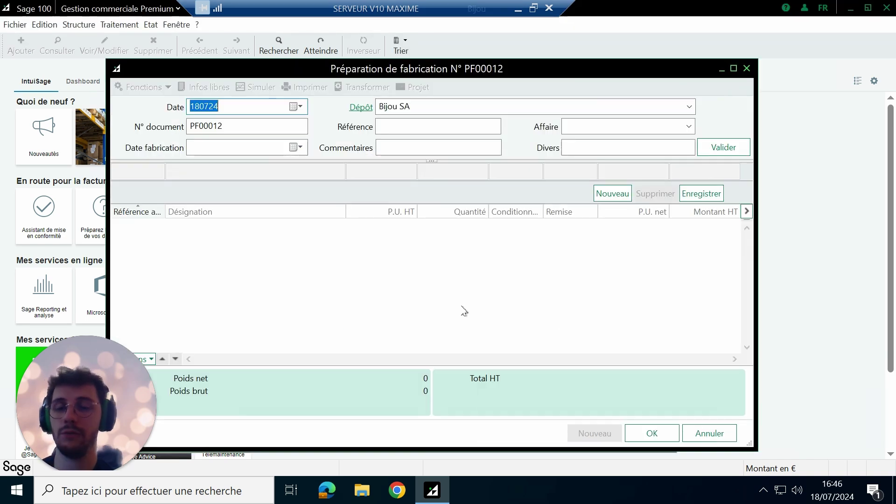
{"action": "left_click", "coordinate": [722, 147]}
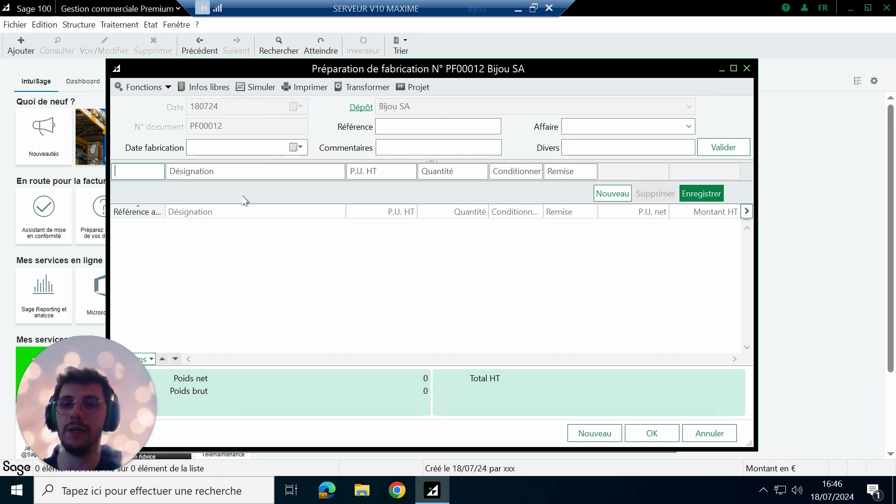
- Add a line for Montre BW - Homme - Bloc Or at unit price 123, accepting quantity 1 despite the economic quantity
{"action": "left_click", "coordinate": [254, 169]}
{"action": "type", "text": "Montre BW - Homme - Bloc Or"}
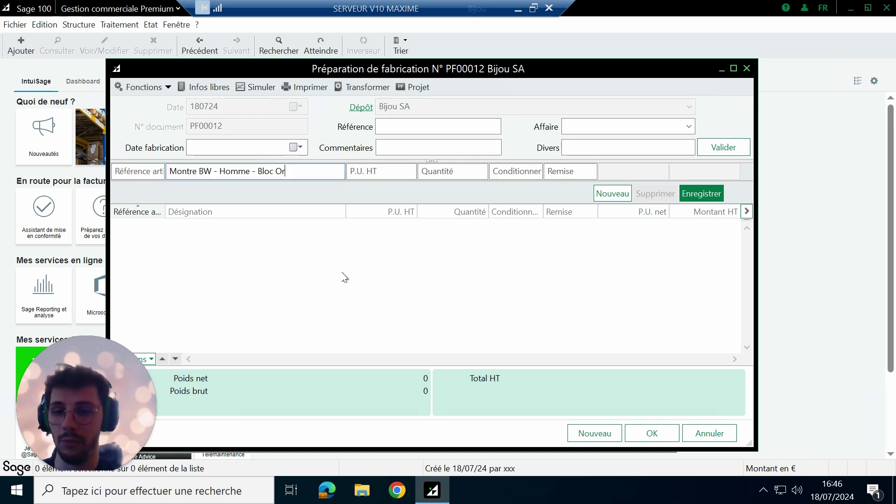
{"action": "key", "text": "Tab"}
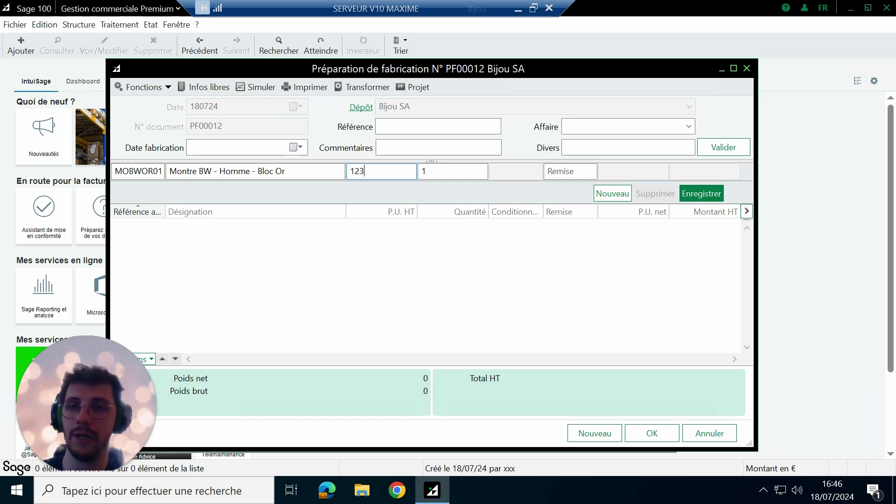
{"action": "type", "text": "123"}
{"action": "key", "text": "Tab"}
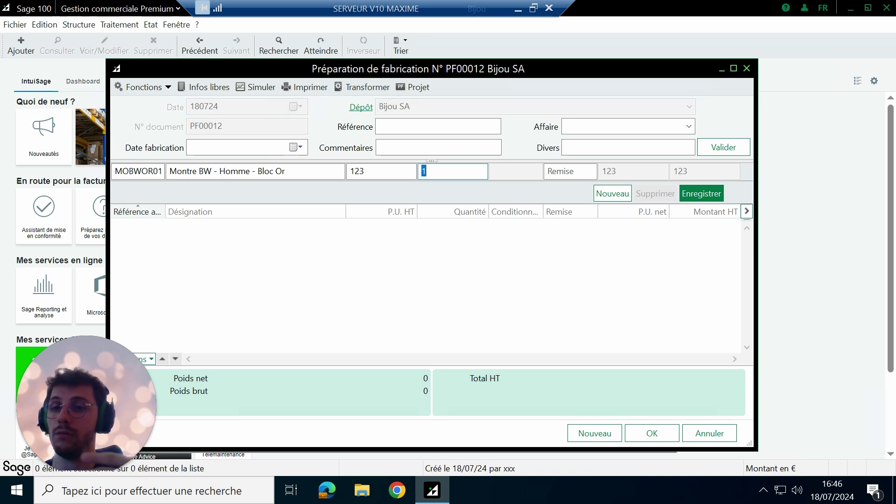
{"action": "key", "text": "Tab"}
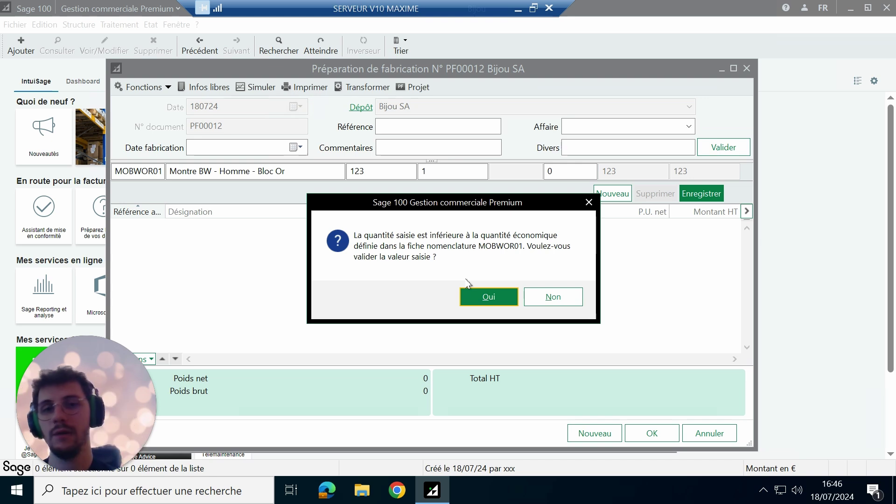
{"action": "left_click", "coordinate": [474, 296]}
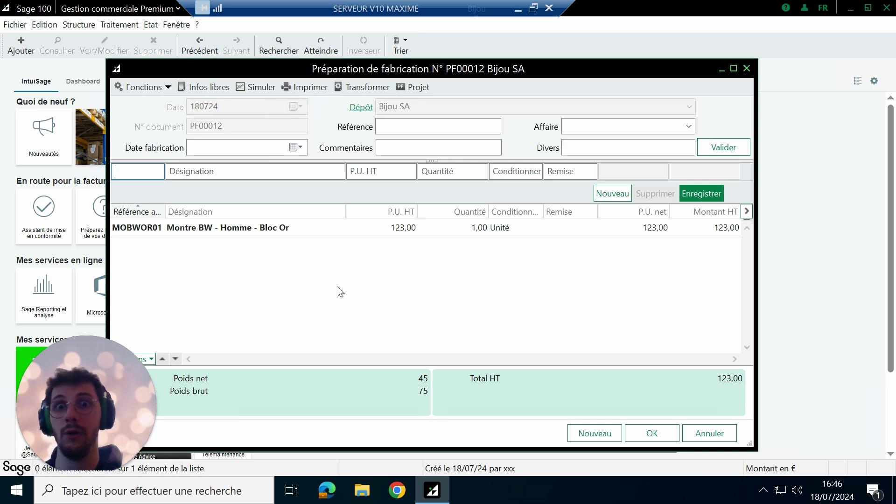
- Transform the manufacturing preparation into an Ordre de fabrication numbered OF00003 and dated 180724, with the document set to open
{"action": "left_click", "coordinate": [434, 230]}
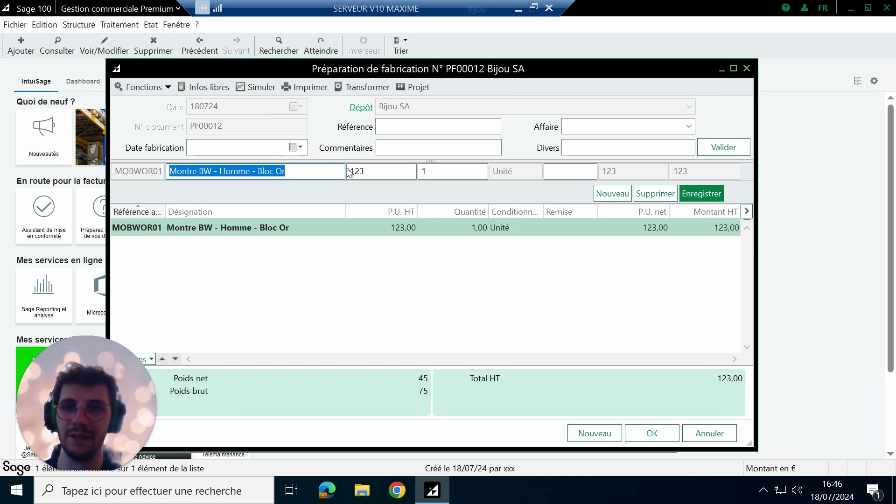
{"action": "left_click", "coordinate": [363, 87]}
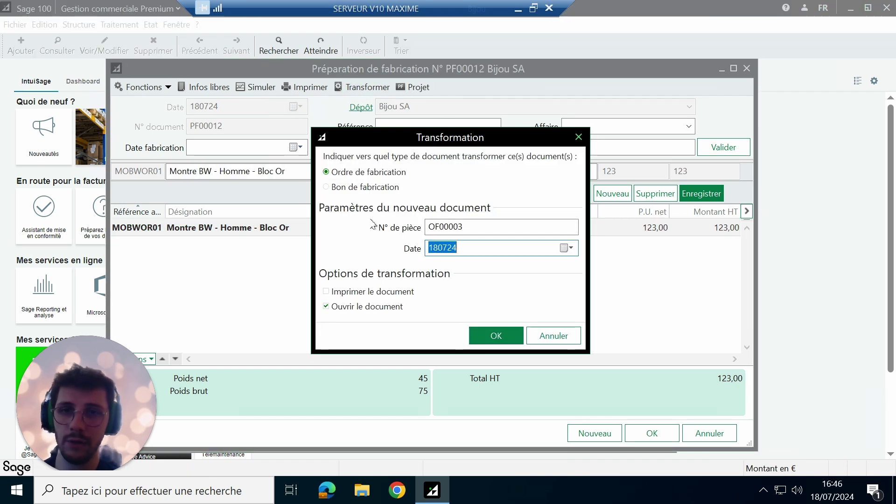
{"action": "left_click", "coordinate": [496, 336]}
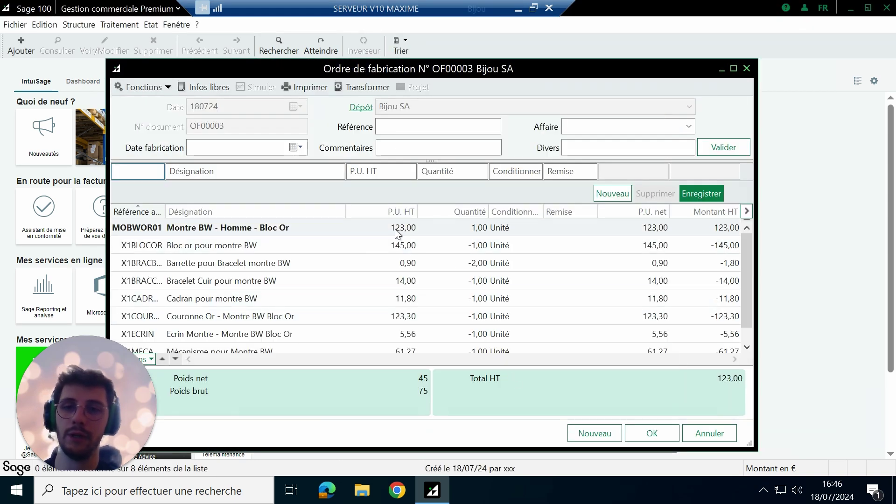
- Examine the finished watch line and the component lines in the manufacturing order, including Cadran pour montre BW
{"action": "left_click", "coordinate": [398, 231]}
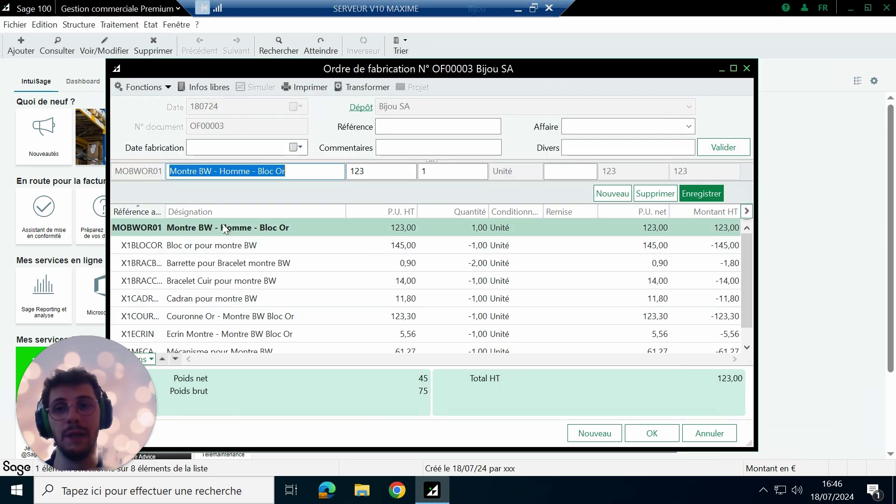
{"action": "left_click", "coordinate": [481, 299]}
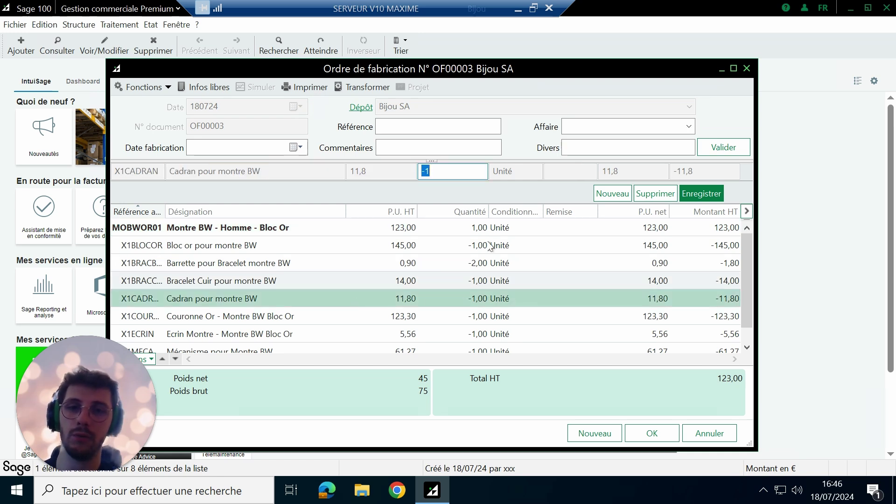
{"action": "scroll", "coordinate": [486, 280], "scroll_direction": "down", "scroll_amount": 1}
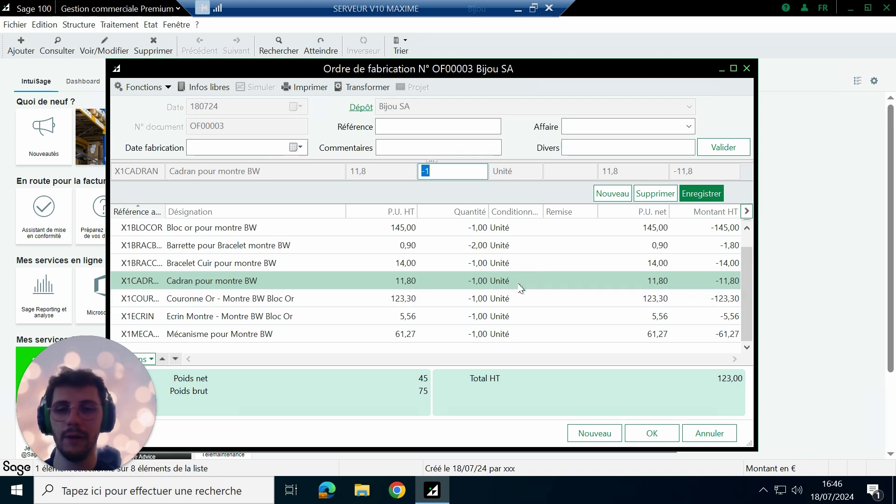
- Review the Bracelet Cuir pour montre BW and Cadran pour montre BW component lines in the manufacturing order
{"action": "scroll", "coordinate": [521, 292], "scroll_direction": "up", "scroll_amount": 1}
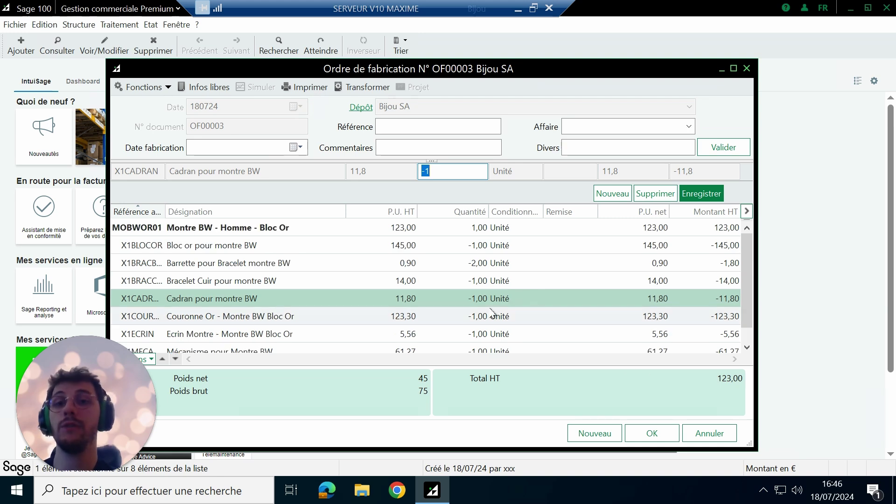
{"action": "left_click", "coordinate": [422, 281]}
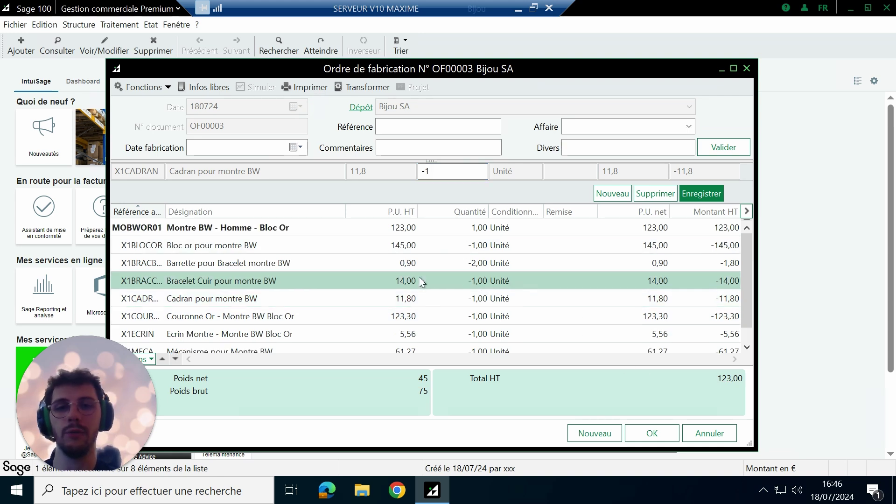
{"action": "left_click", "coordinate": [401, 297]}
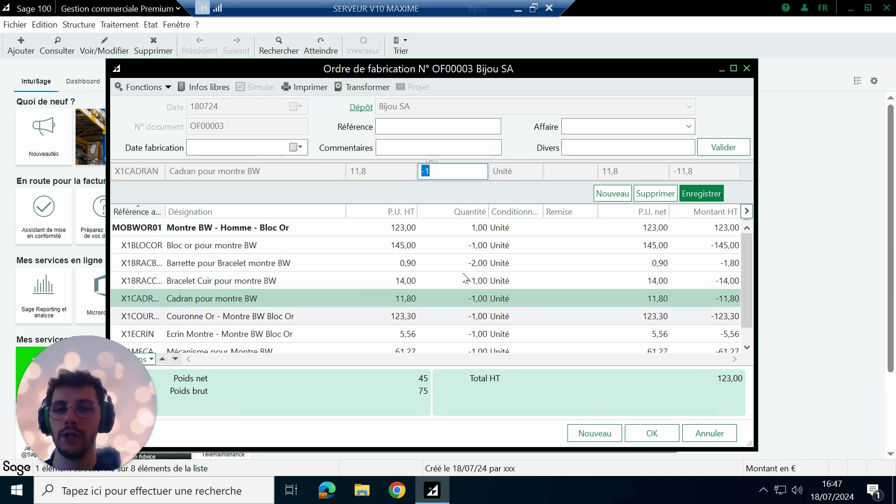
- Transform the manufacturing order into a Bon de fabrication, recording the MOBWOR01 serialisation line with fabrication date 180724 and location A2T1N1P1
{"action": "left_click", "coordinate": [372, 86]}
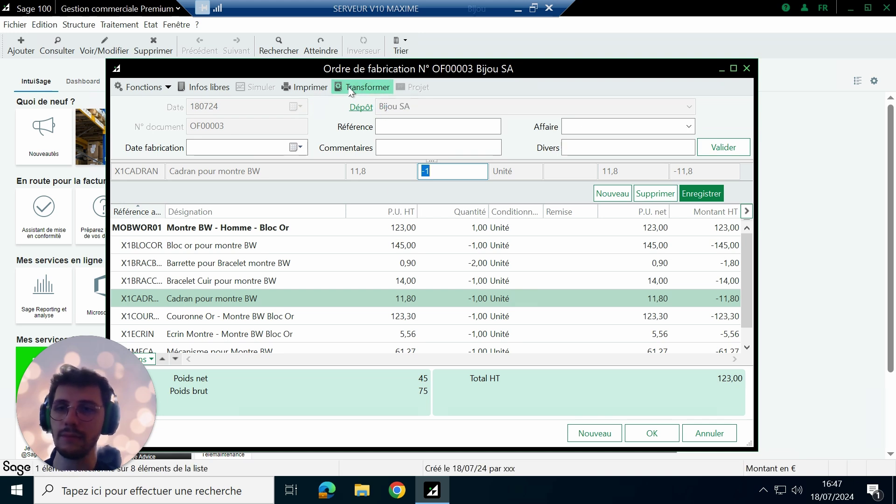
{"action": "left_click", "coordinate": [496, 335]}
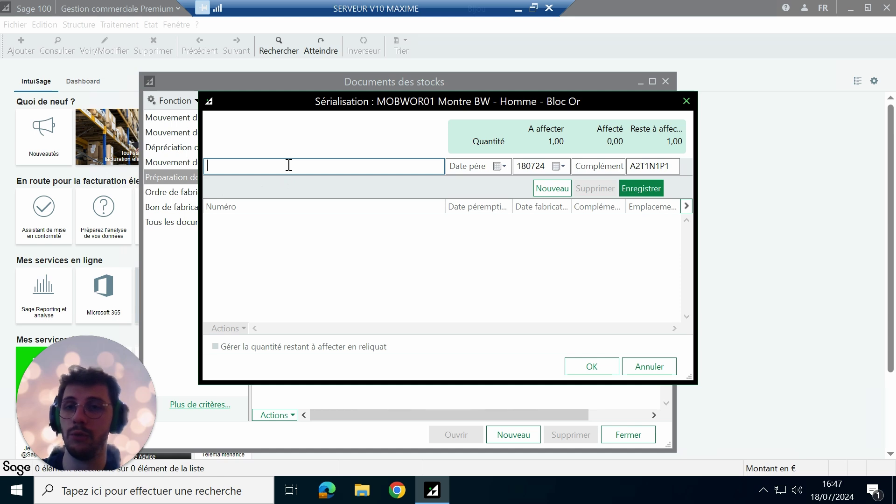
{"action": "left_click", "coordinate": [657, 191]}
{"action": "left_click", "coordinate": [593, 366]}
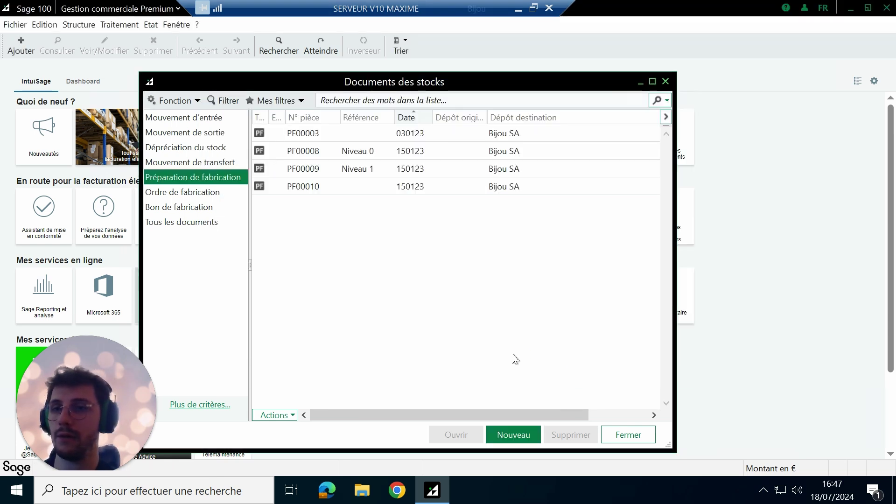